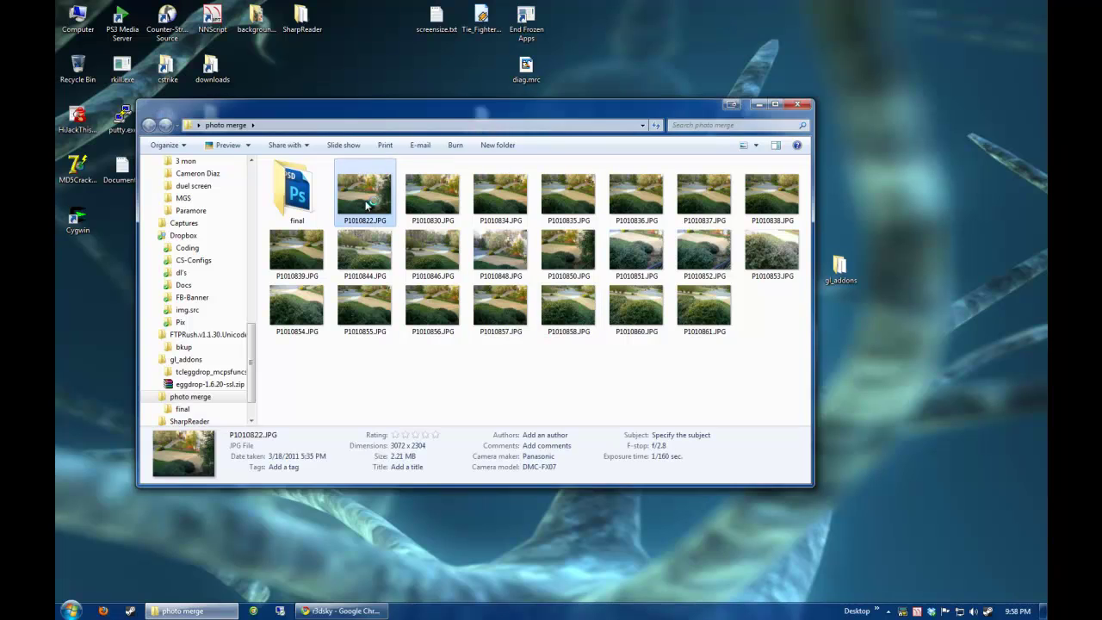
# Look through the source photos in the photo merge folder one by one, from P1010822.JPG to P1010860.JPG.
pyautogui.doubleClick(365, 204)
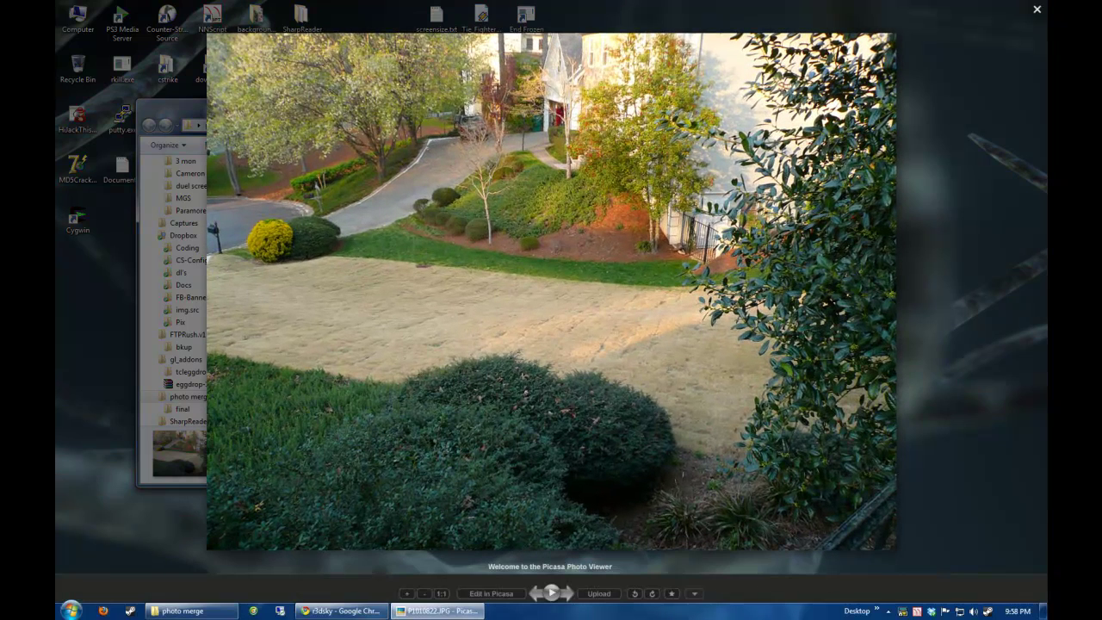
pyautogui.press('Right')
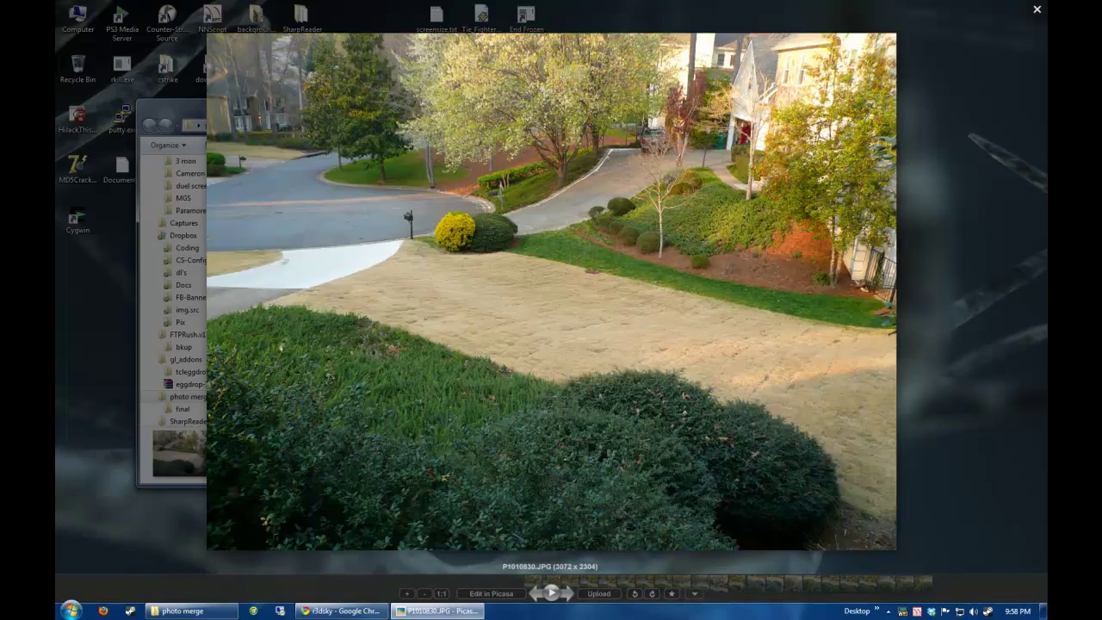
pyautogui.press('Right')
pyautogui.press('Right')
pyautogui.press('Right')
pyautogui.press('Right')
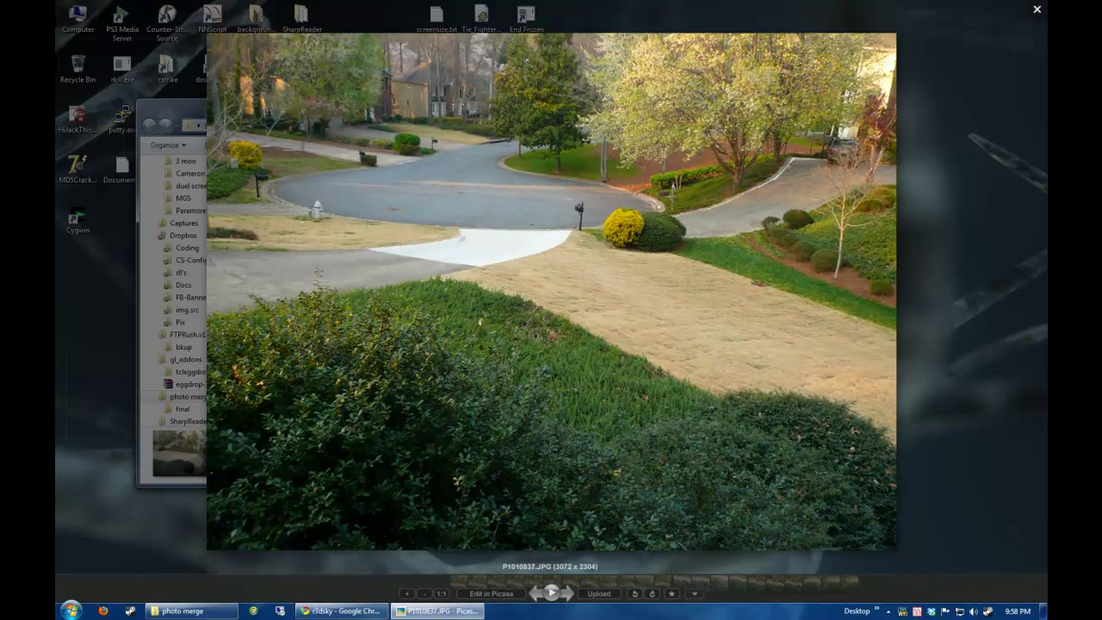
pyautogui.press('Right')
pyautogui.press('Right')
pyautogui.press('Right')
pyautogui.press('Right')
pyautogui.press('Right')
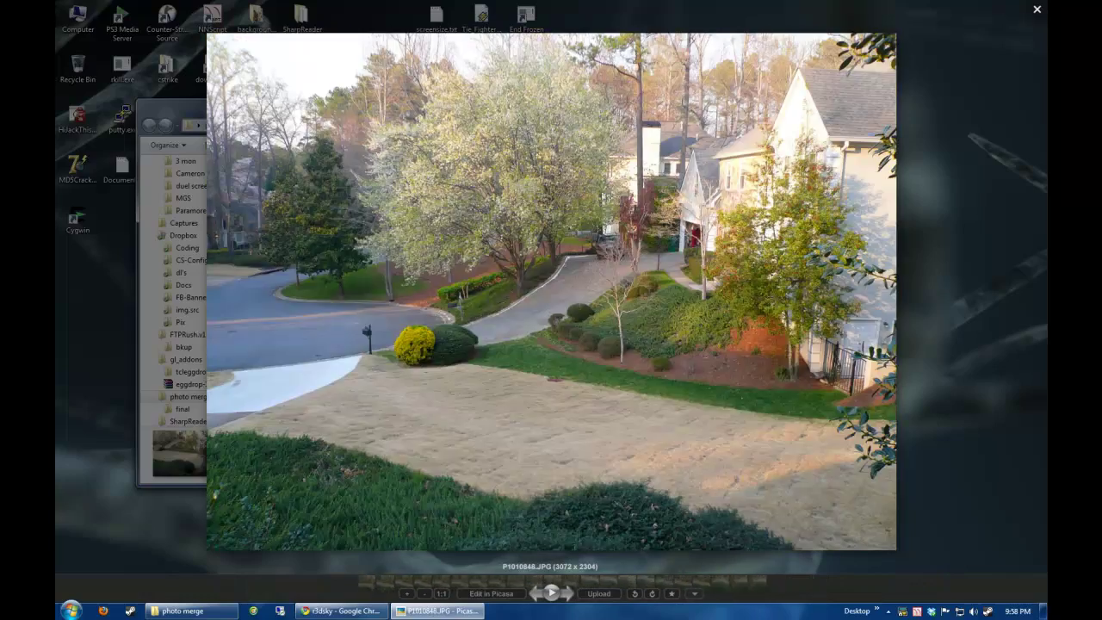
pyautogui.press('Right')
pyautogui.press('Right')
pyautogui.press('Right')
pyautogui.press('Right')
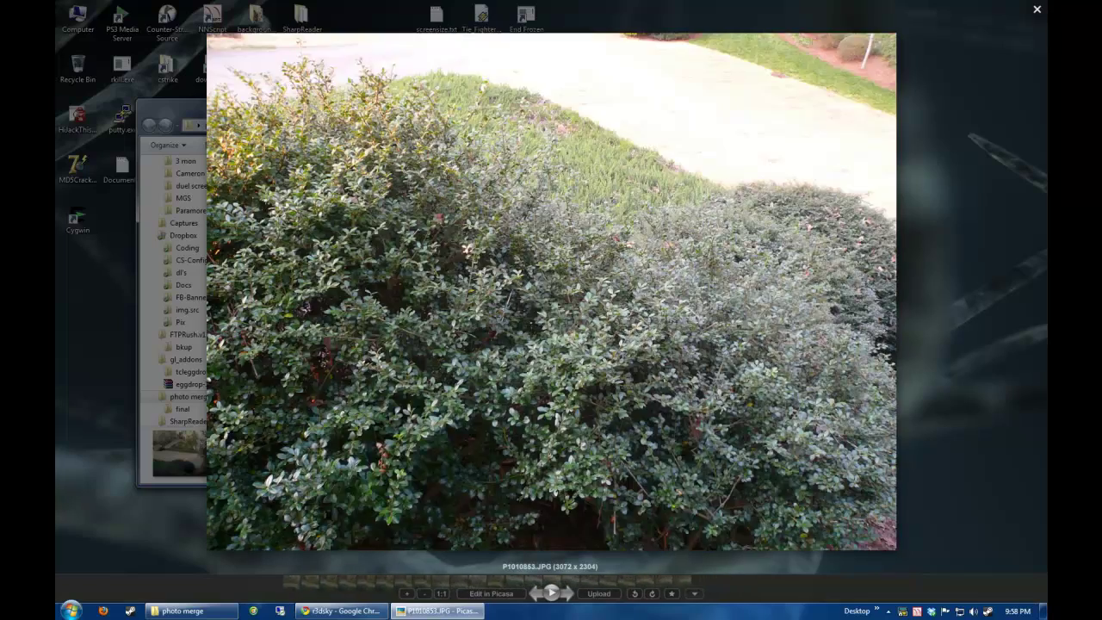
pyautogui.press('Right')
pyautogui.press('Right')
pyautogui.press('Right')
pyautogui.press('Right')
pyautogui.press('Right')
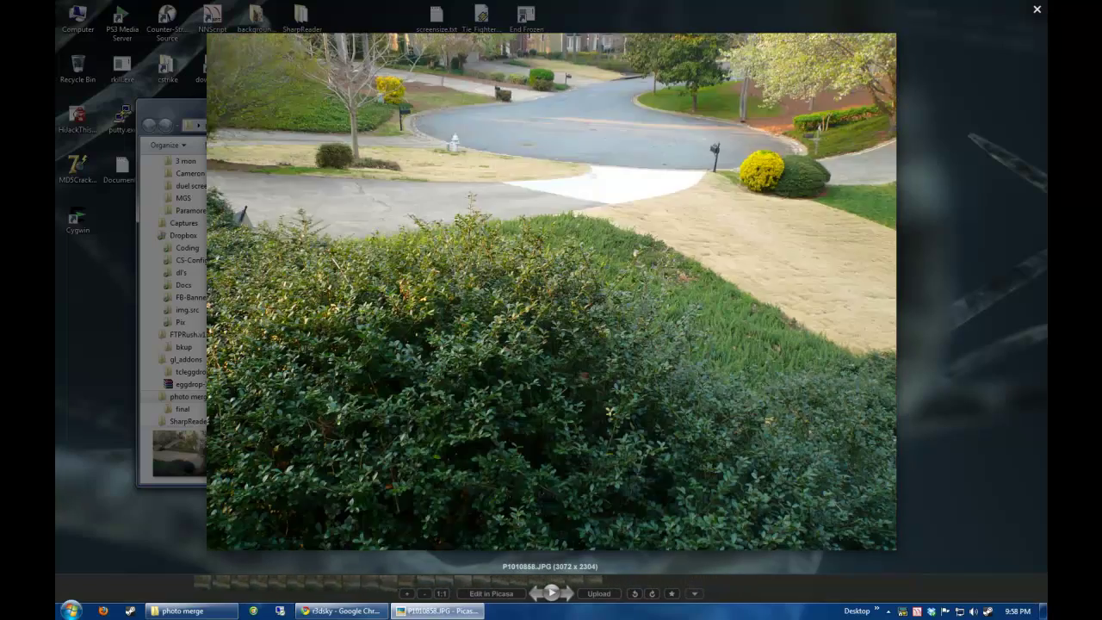
pyautogui.press('Right')
pyautogui.press('Right')
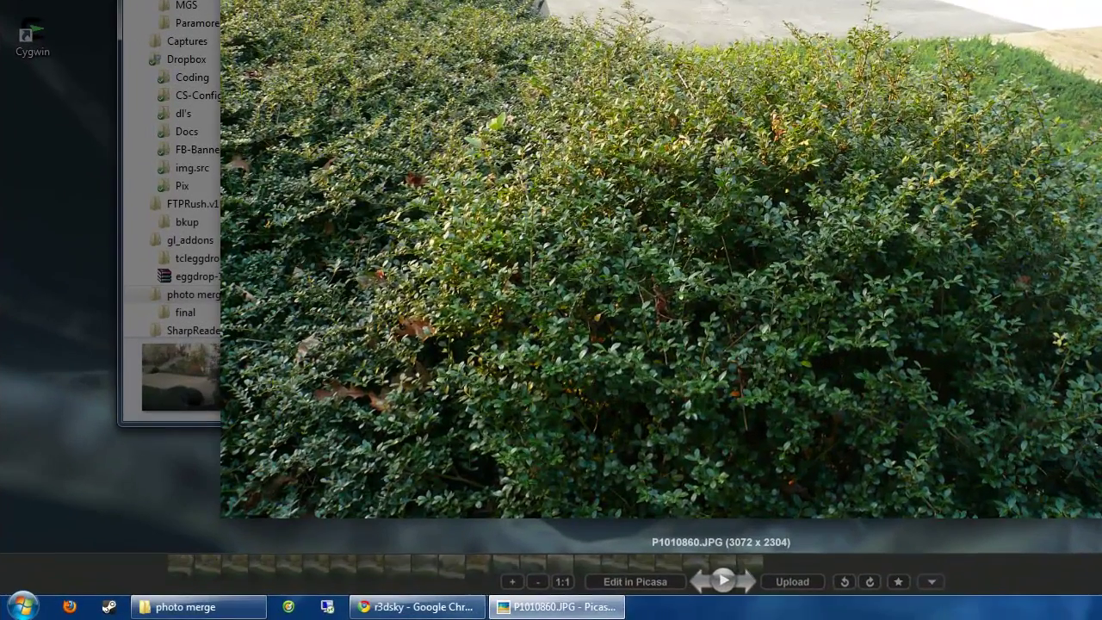
pyautogui.press('Escape')
# Launch Adobe Photoshop CS5 (64 Bit) and minimize the photo merge folder window.
pyautogui.click(23, 606)
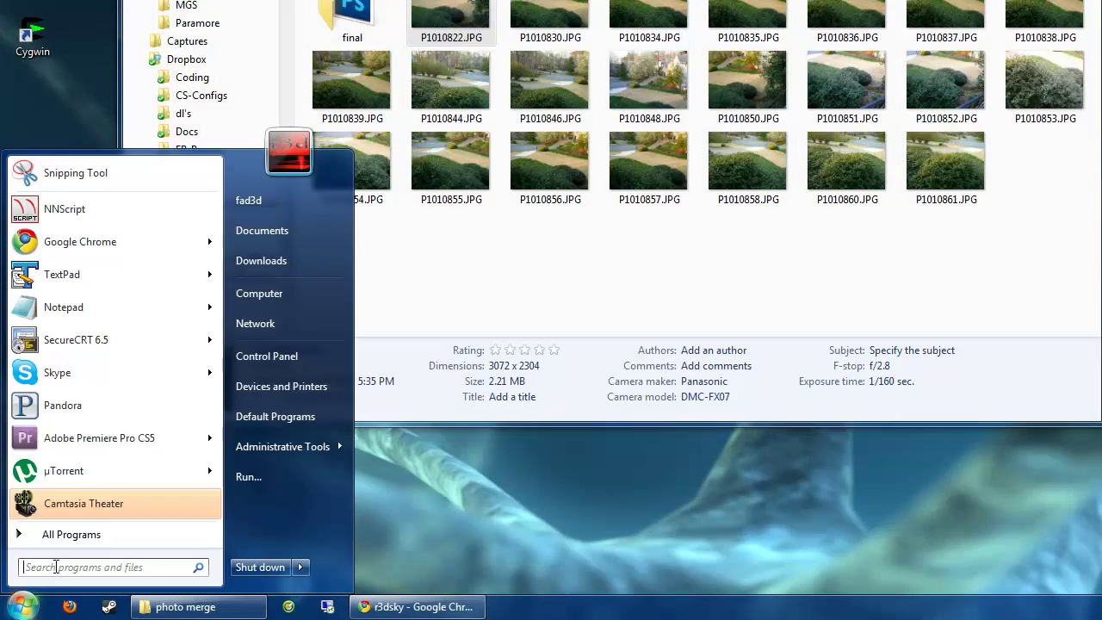
pyautogui.click(62, 533)
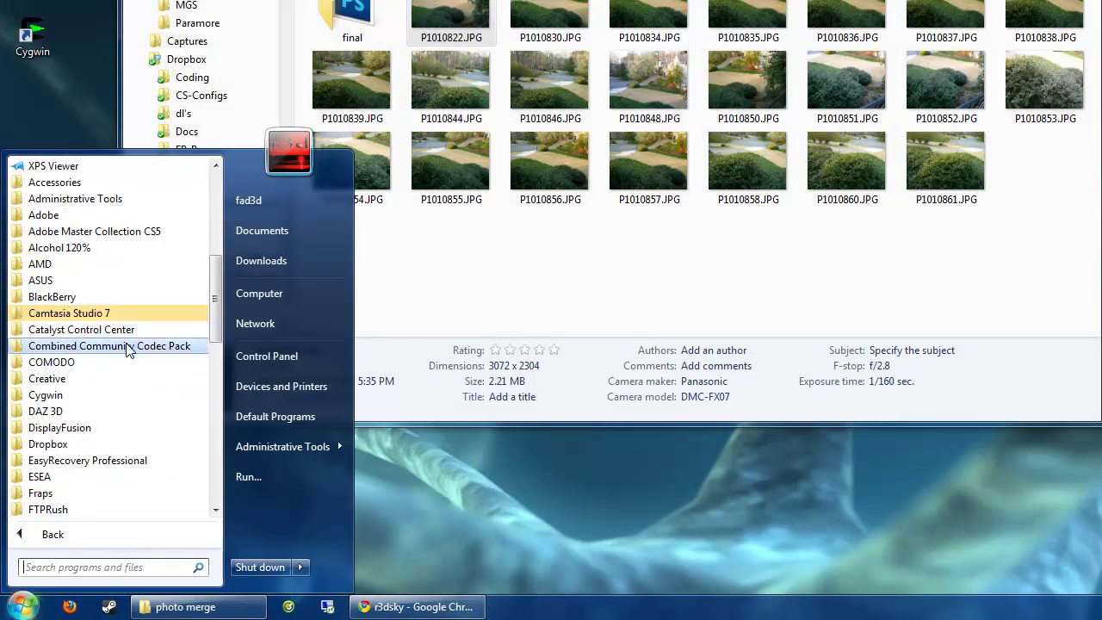
pyautogui.click(128, 233)
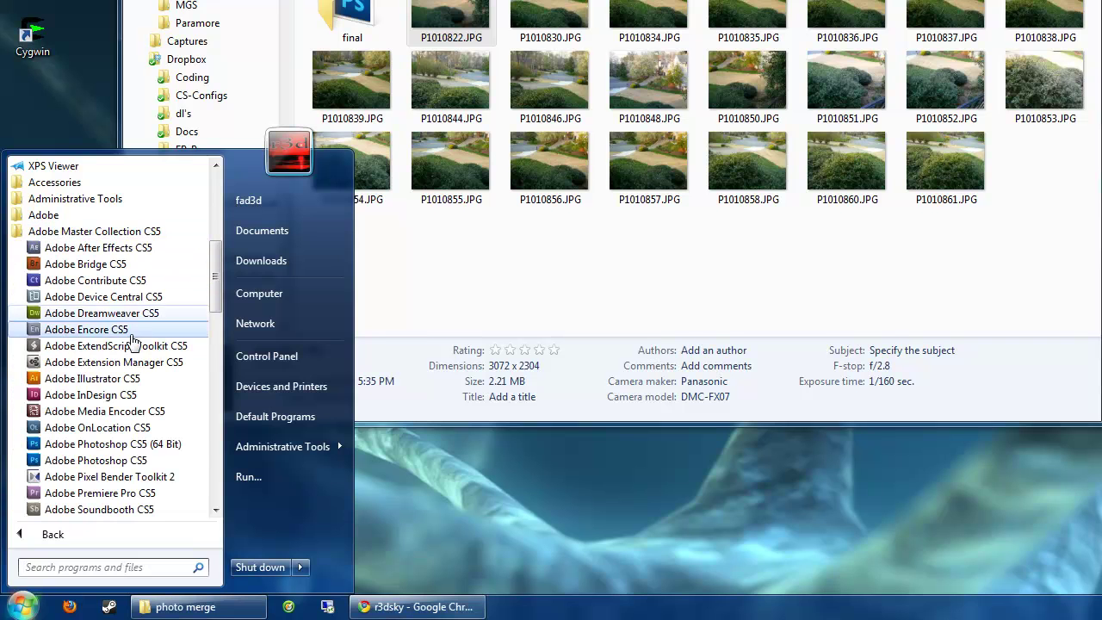
pyautogui.click(112, 443)
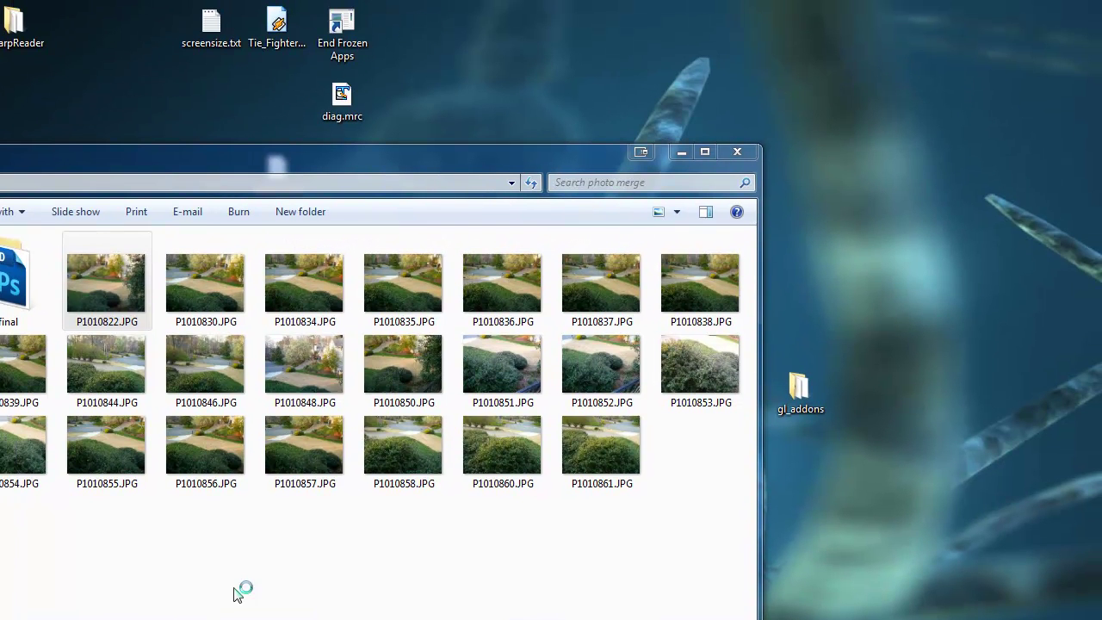
pyautogui.click(680, 153)
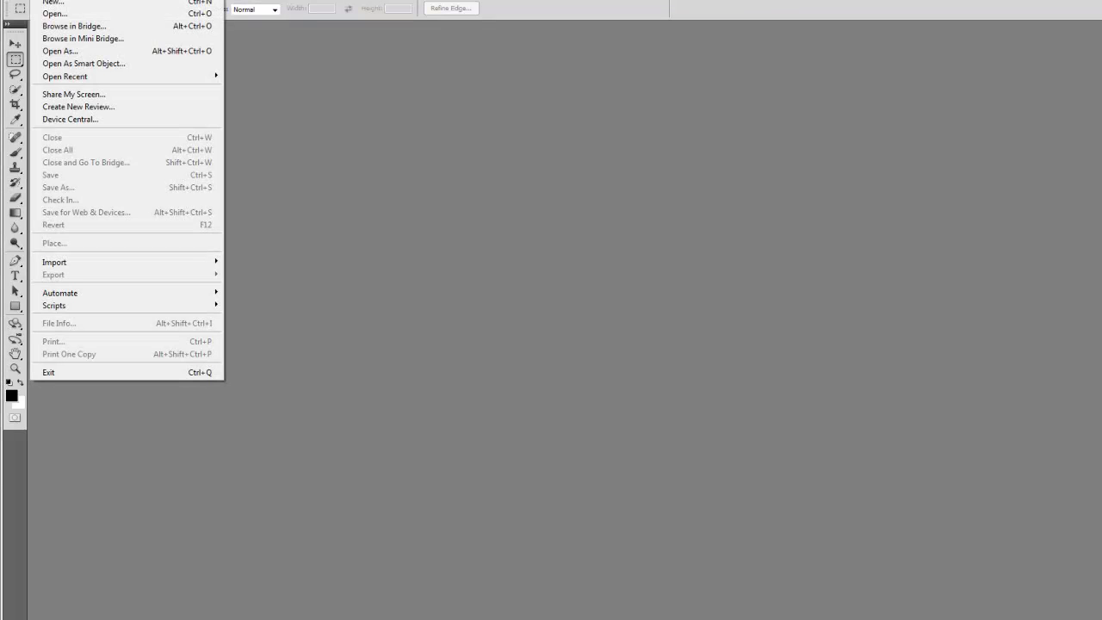
# Start a Photomerge that uses individual files as its source and open the file browser.
pyautogui.moveTo(95, 297)
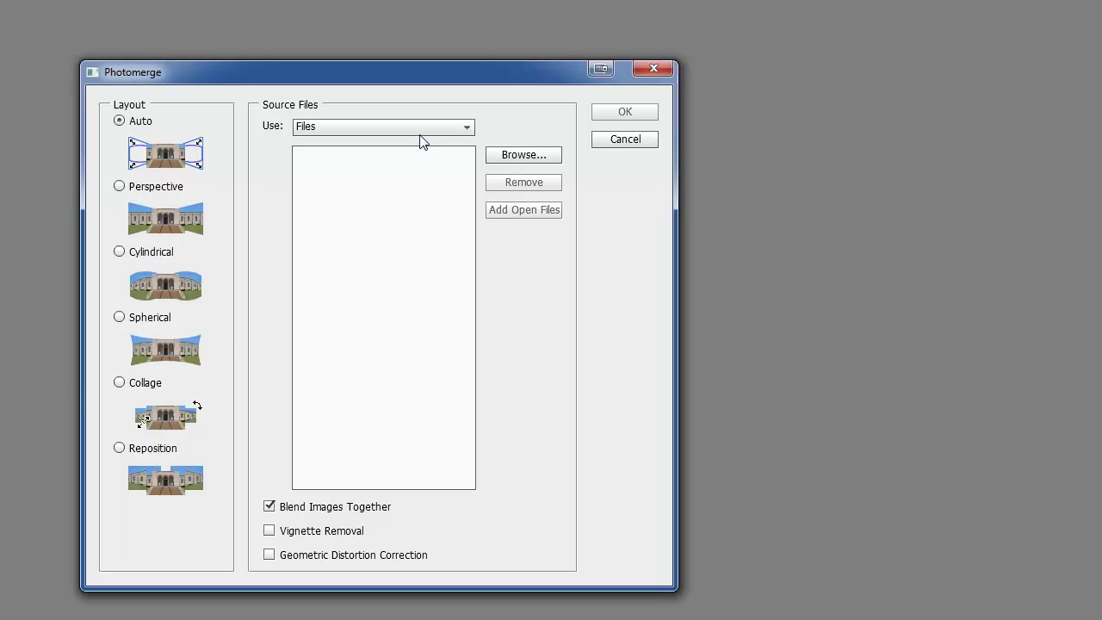
pyautogui.click(420, 127)
pyautogui.click(315, 148)
pyautogui.click(515, 156)
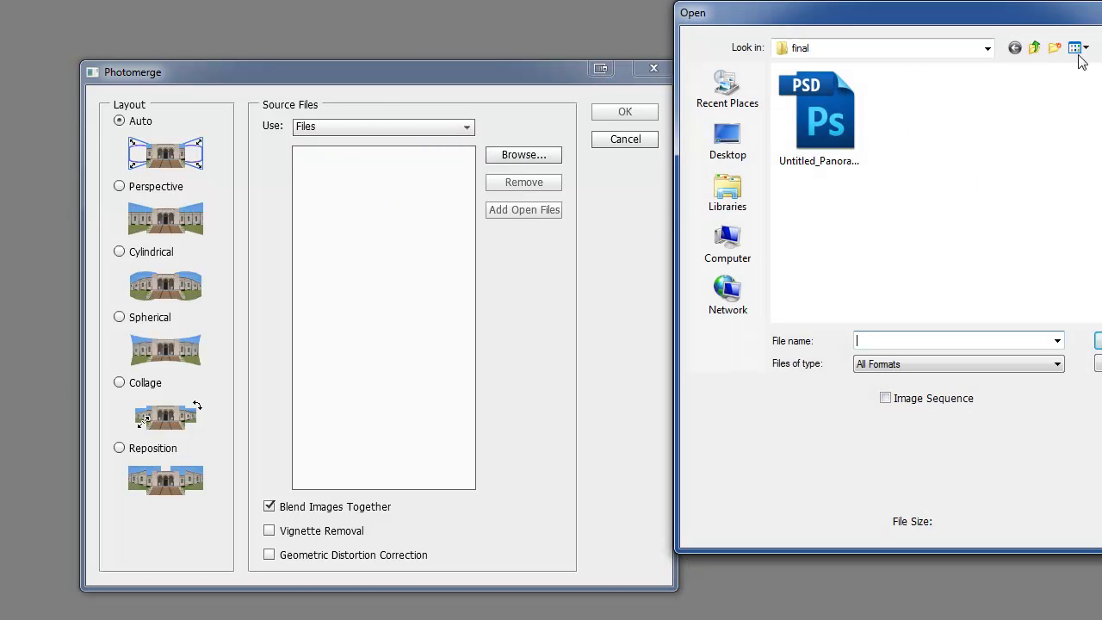
# Add P1010822.JPG through P1010861.JPG from the photo merge folder and run the merge with Auto layout and Blend Images Together.
pyautogui.click(1033, 48)
pyautogui.click(906, 123)
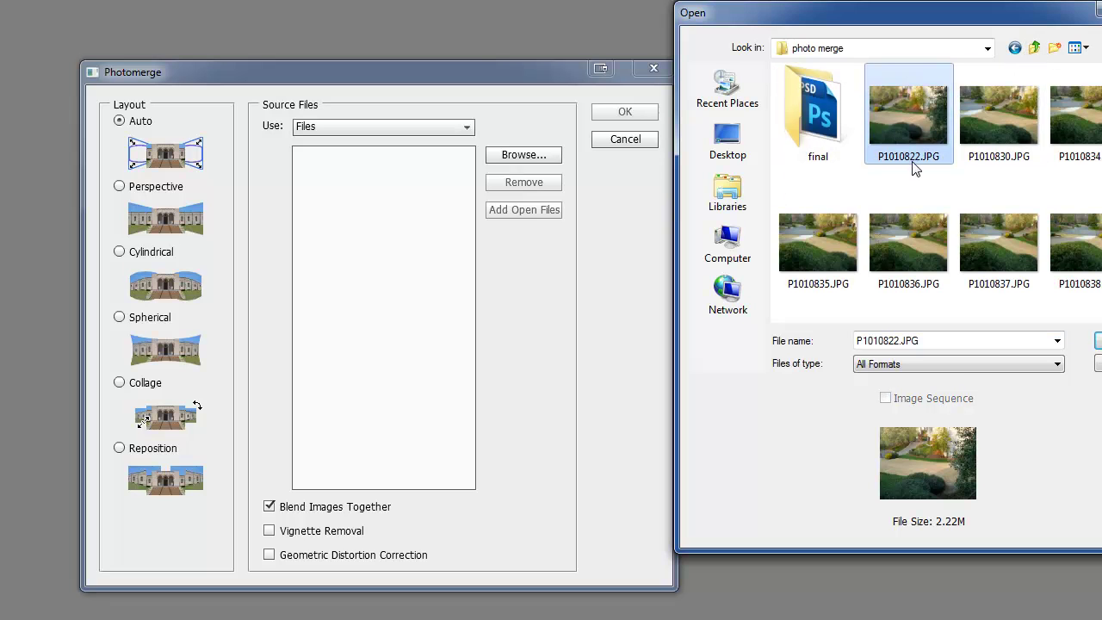
pyautogui.scroll(-5, 935, 209)
pyautogui.keyDown('shift'); pyautogui.click(1004, 286); pyautogui.keyUp('shift')
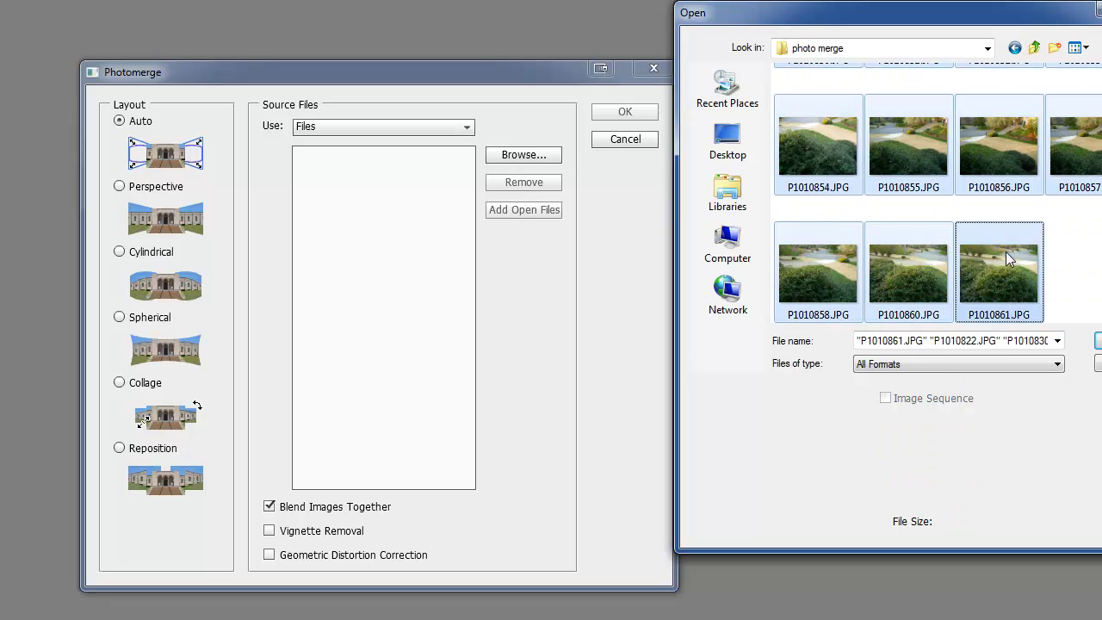
pyautogui.moveTo(990, 22); pyautogui.dragTo(486, 37)
pyautogui.scroll(5, 576, 274)
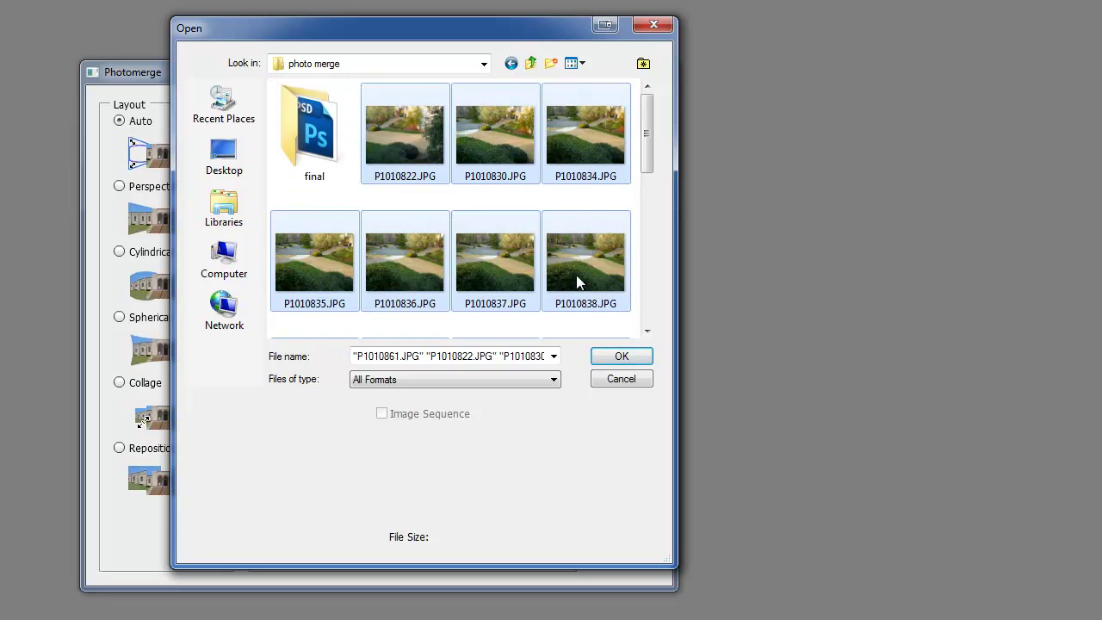
pyautogui.scroll(-5, 576, 274)
pyautogui.click(623, 356)
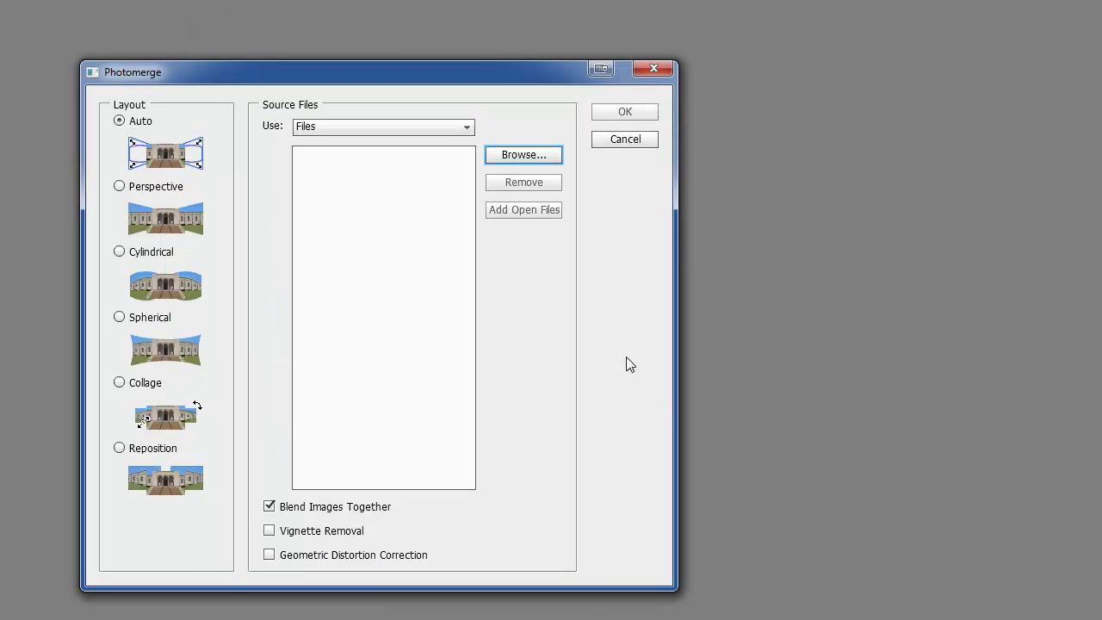
pyautogui.click(370, 558)
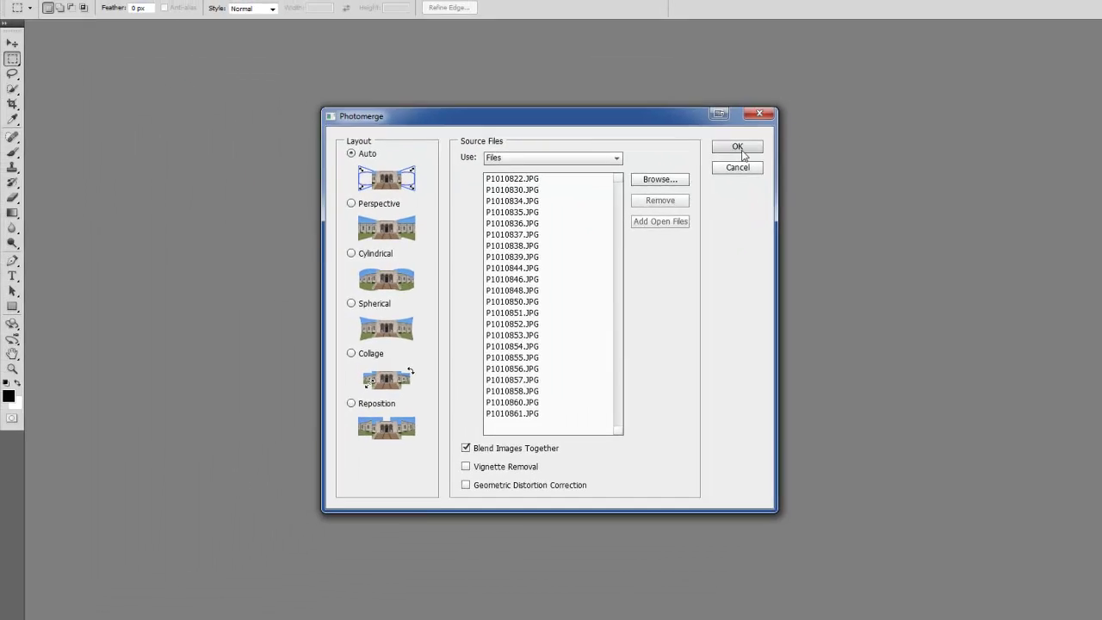
pyautogui.click(624, 112)
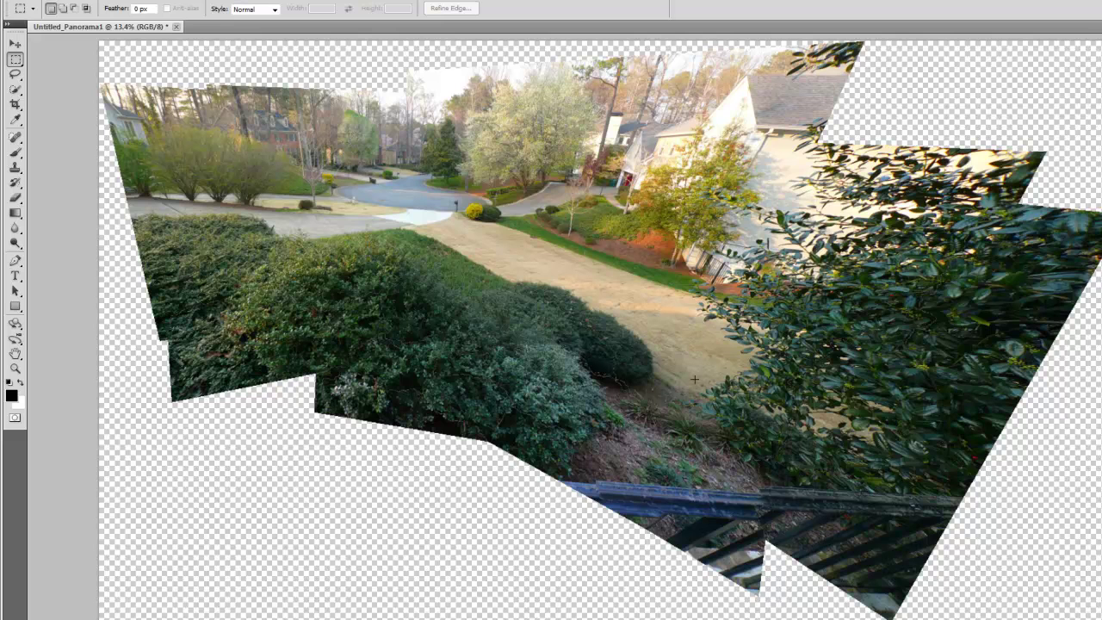
# Crop the merged panorama to a wide rectangle that excludes the ragged outer edges.
pyautogui.click(15, 104)
pyautogui.moveTo(159, 107); pyautogui.dragTo(972, 354)
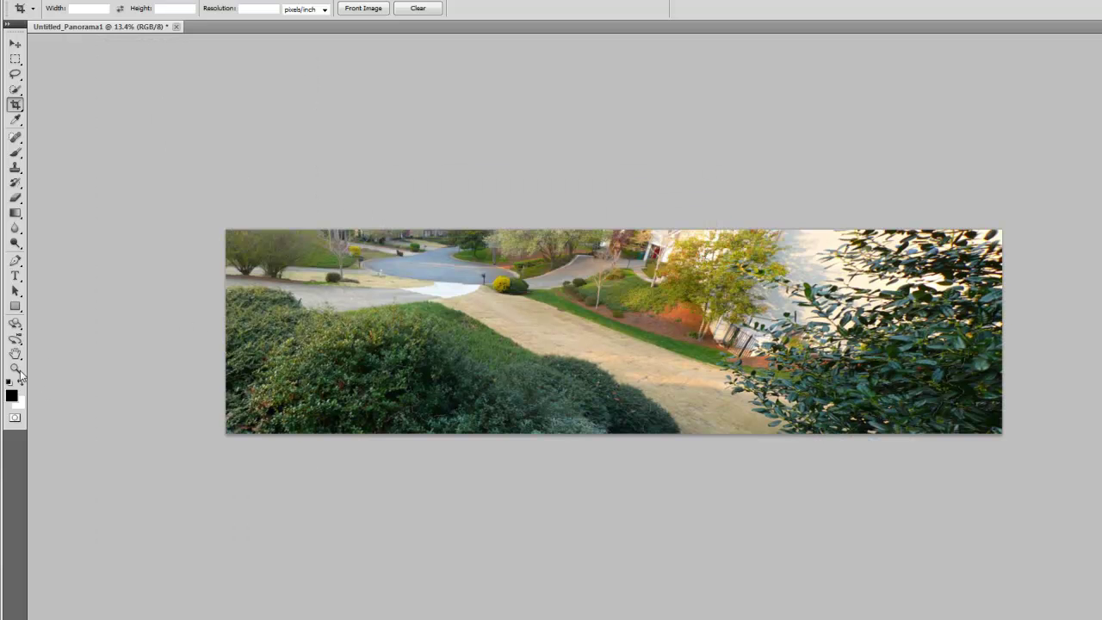
# Move the panorama content right and slightly down within the canvas with the Move tool, working at 66.7% magnification.
pyautogui.press('z')
pyautogui.click(593, 351)
pyautogui.click(592, 349)
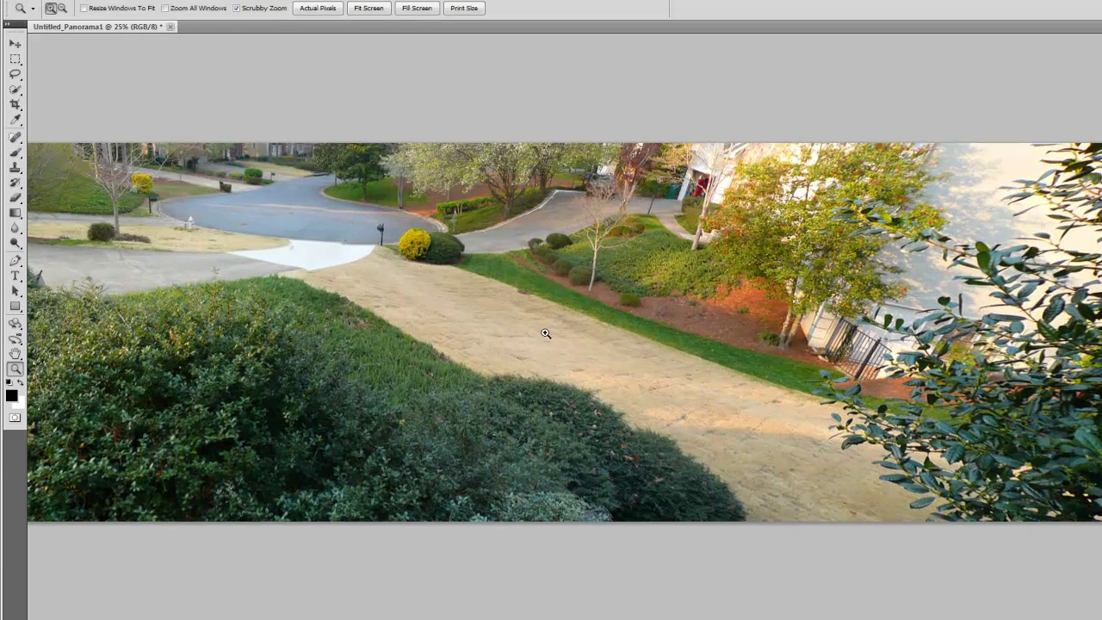
pyautogui.click(516, 333)
pyautogui.click(418, 337)
pyautogui.click(383, 384)
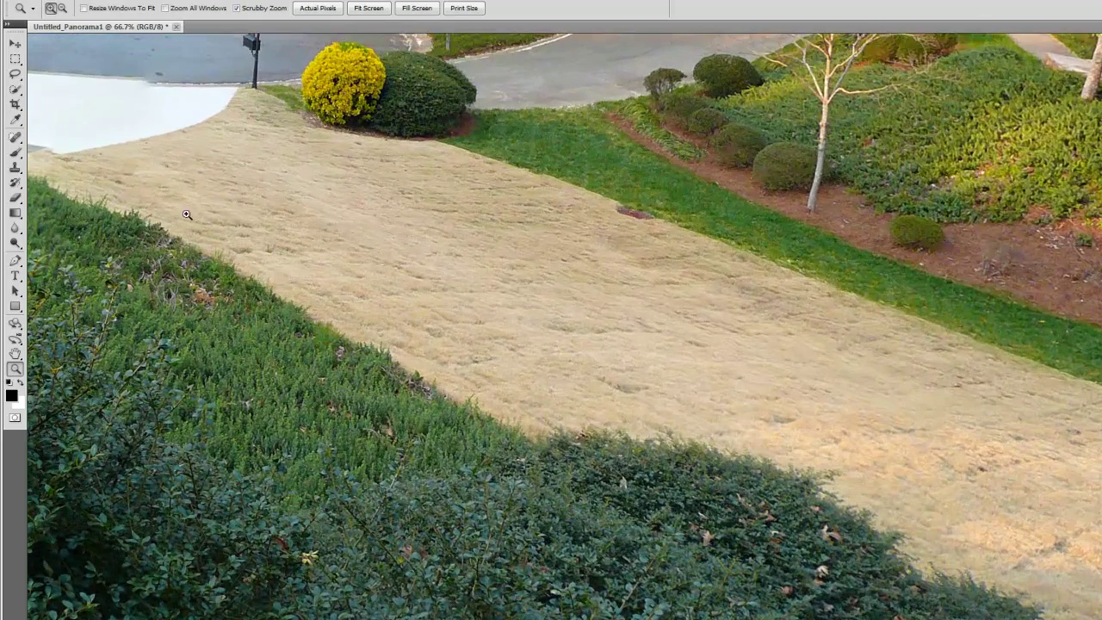
pyautogui.click(14, 44)
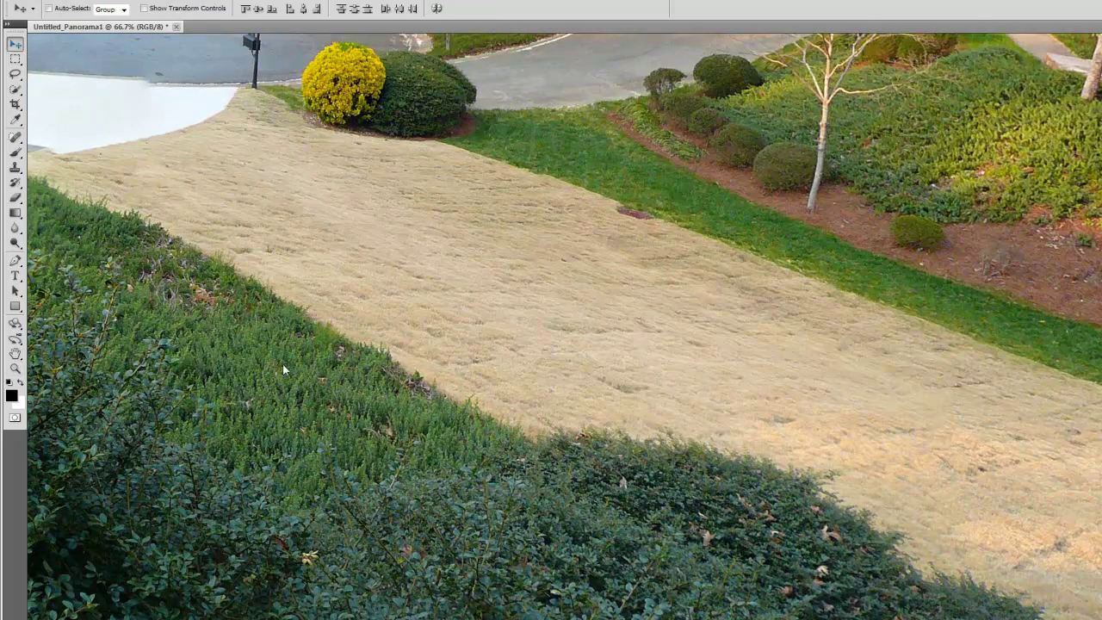
pyautogui.moveTo(232, 392); pyautogui.dragTo(476, 207)
pyautogui.moveTo(226, 239); pyautogui.dragTo(376, 425)
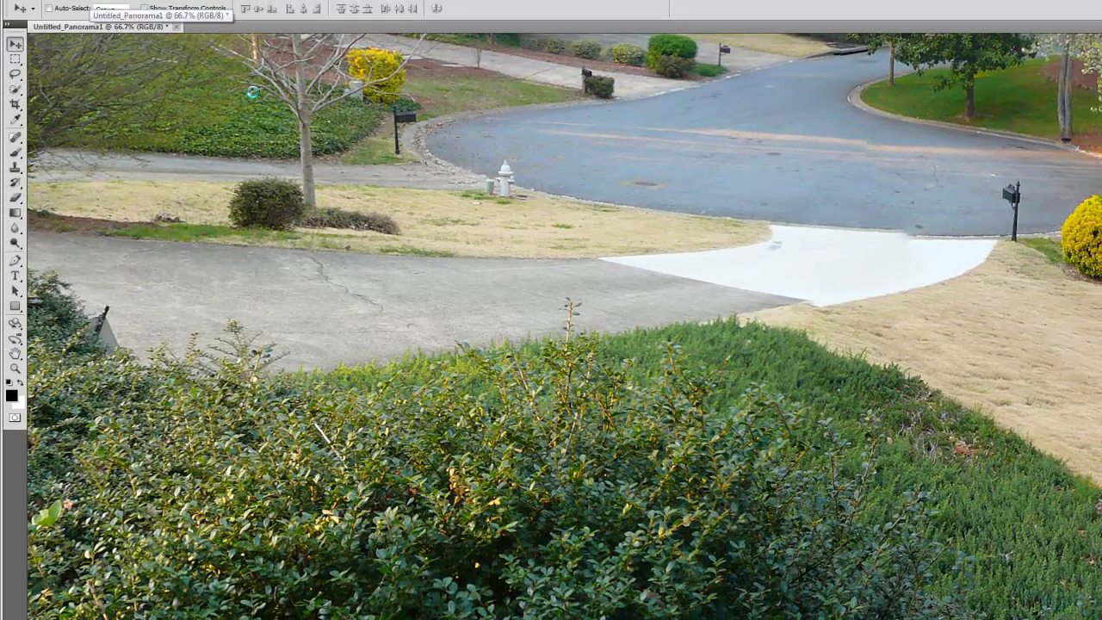
# Save the panorama as Untitled_Panorama1.jpg in the final folder, in JPEG format at Maximum quality 12.
pyautogui.hotkey('ctrl', 'shift', 's')
pyautogui.moveTo(905, 74); pyautogui.dragTo(499, 84)
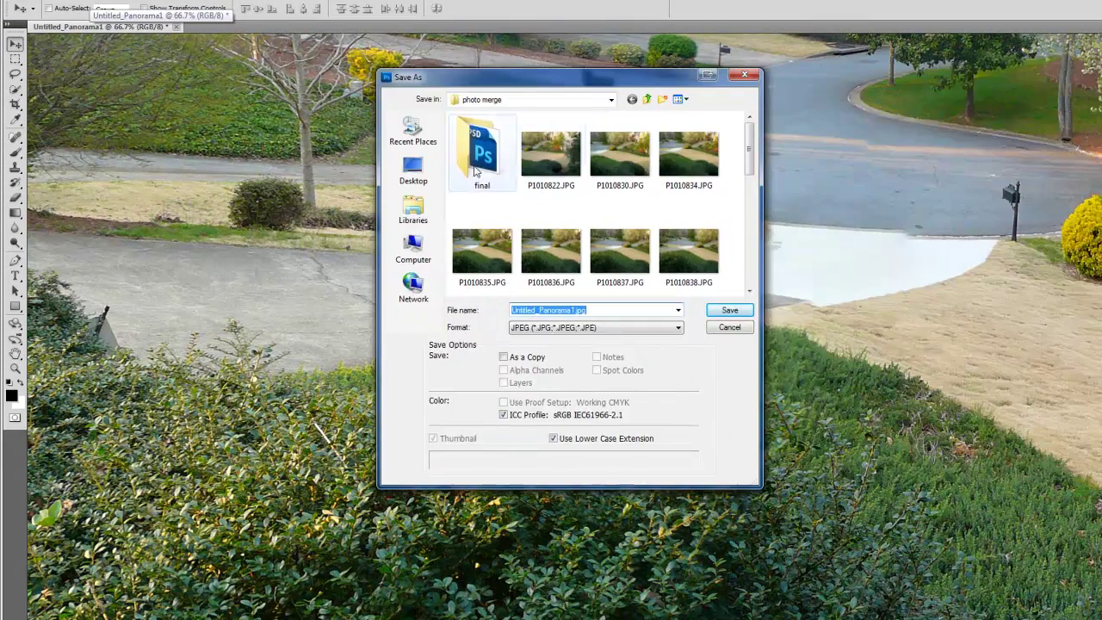
pyautogui.doubleClick(481, 142)
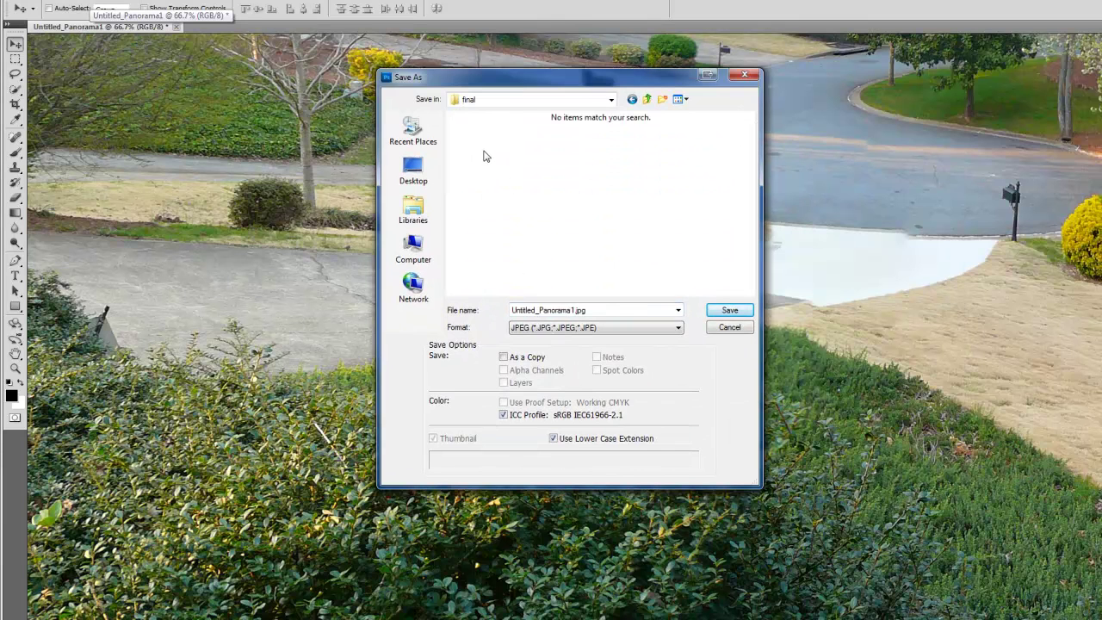
pyautogui.click(727, 310)
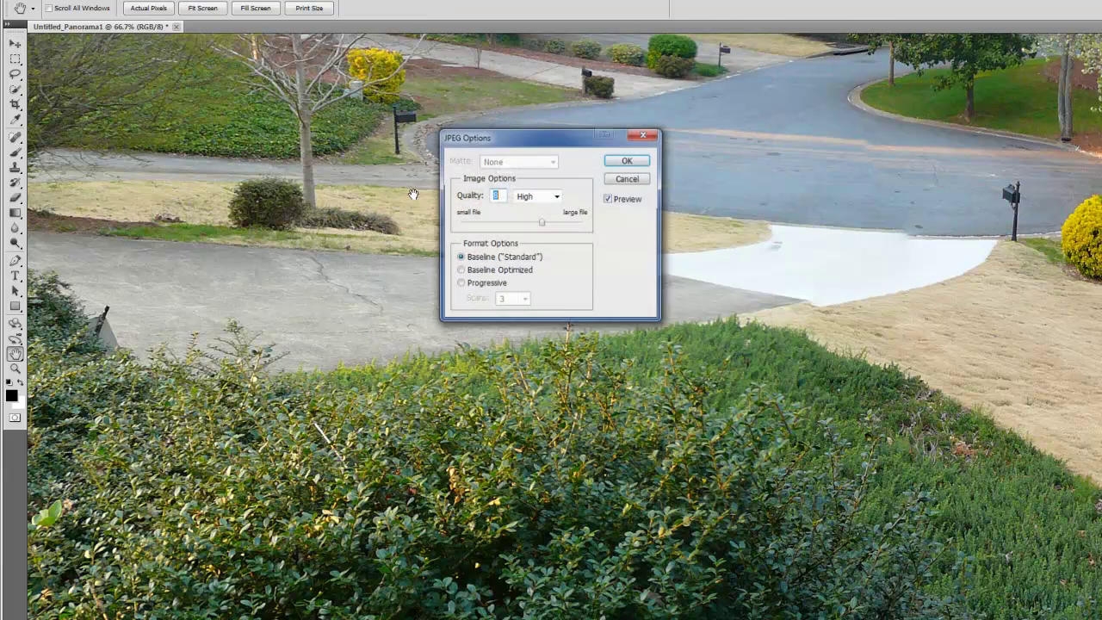
pyautogui.moveTo(541, 225); pyautogui.dragTo(608, 224)
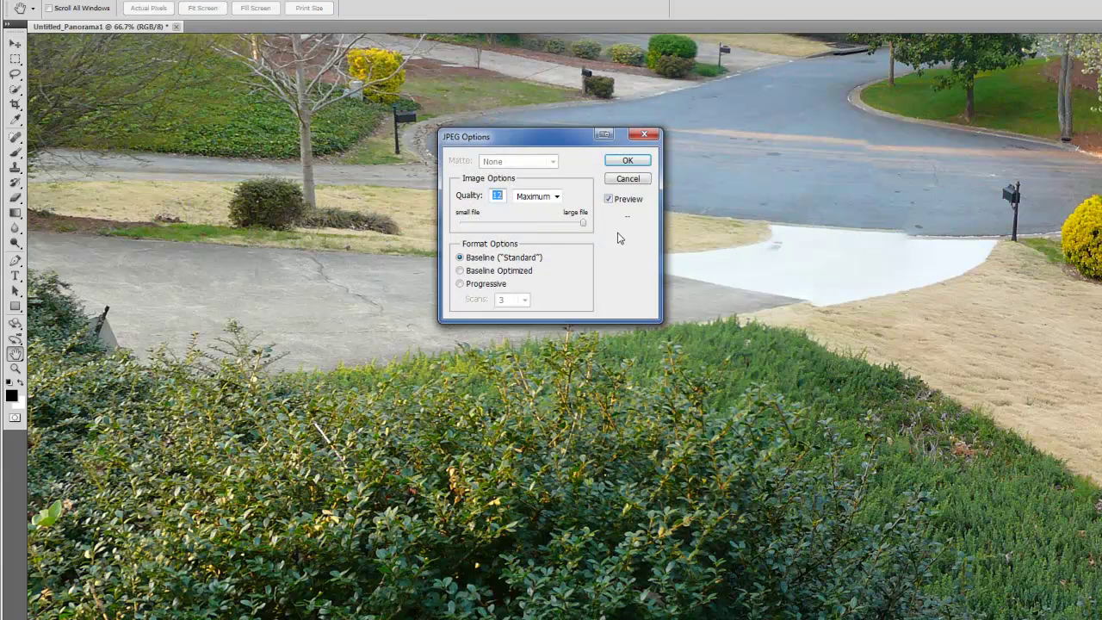
pyautogui.press('Return')
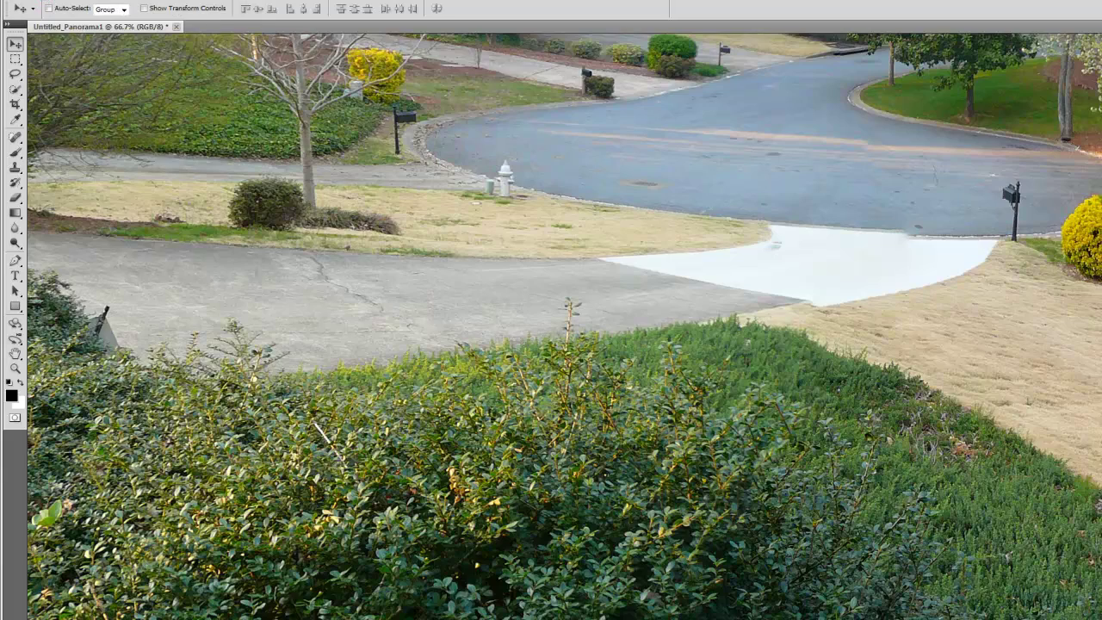
# Open Untitled_Panorama1.jpg from the final folder in the photo viewer and examine the merged panorama up close.
pyautogui.click(45, 1)
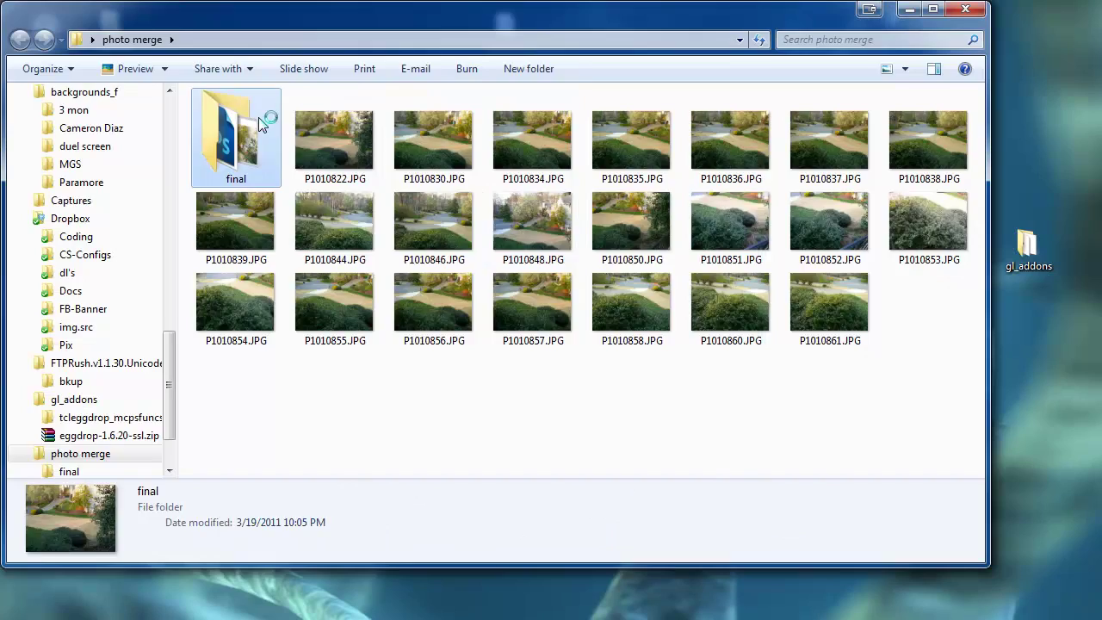
pyautogui.doubleClick(259, 120)
pyautogui.click(239, 148)
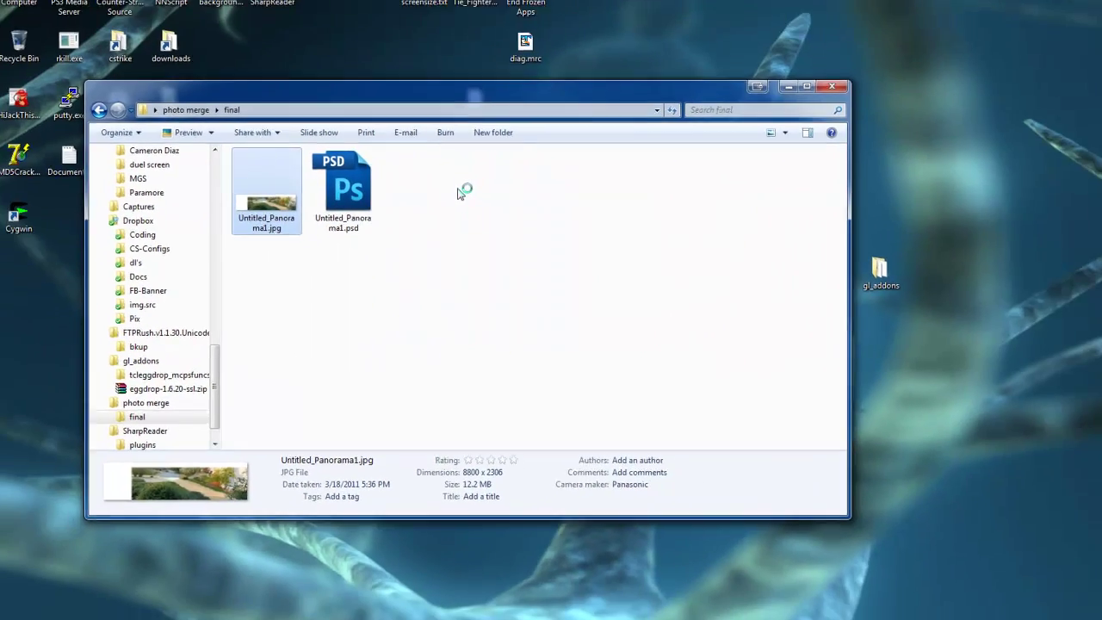
pyautogui.press('Return')
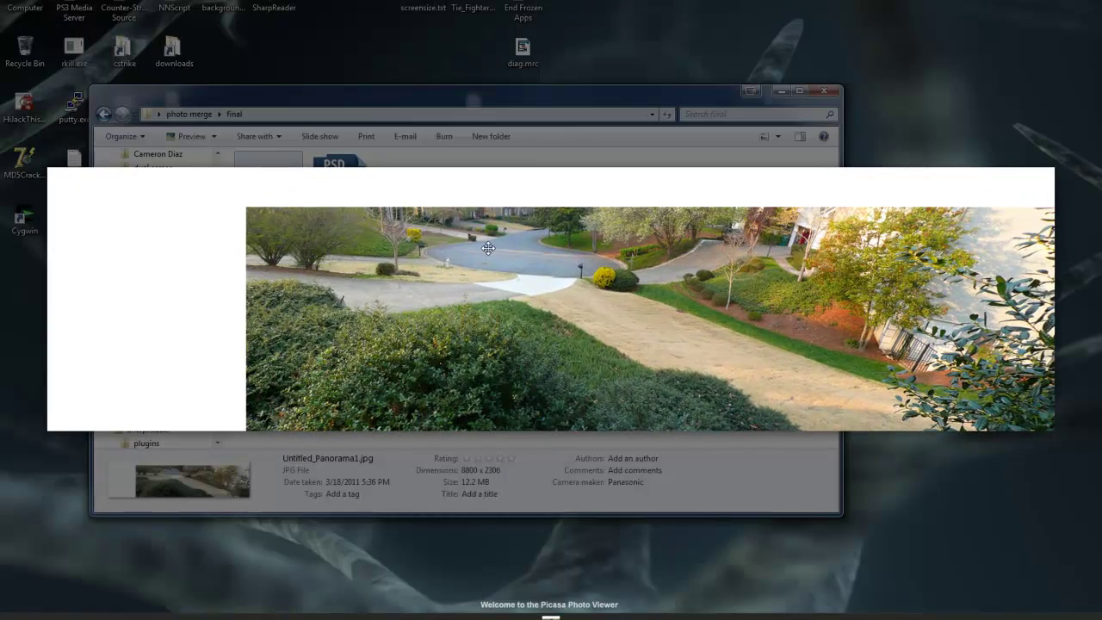
pyautogui.scroll(2, 555, 256)
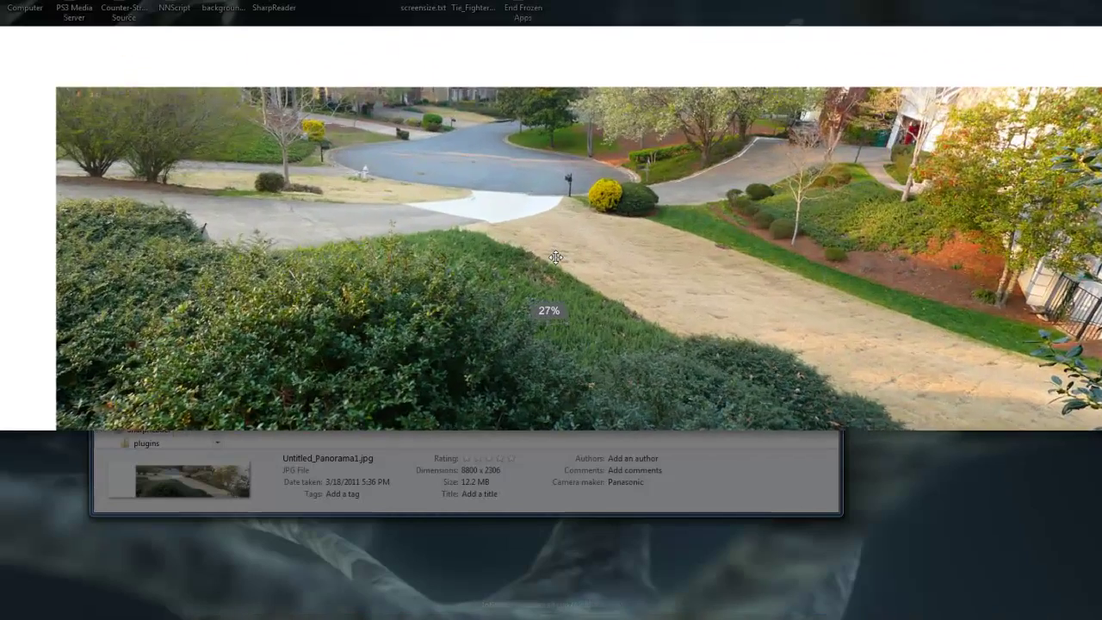
pyautogui.scroll(-2, 555, 256)
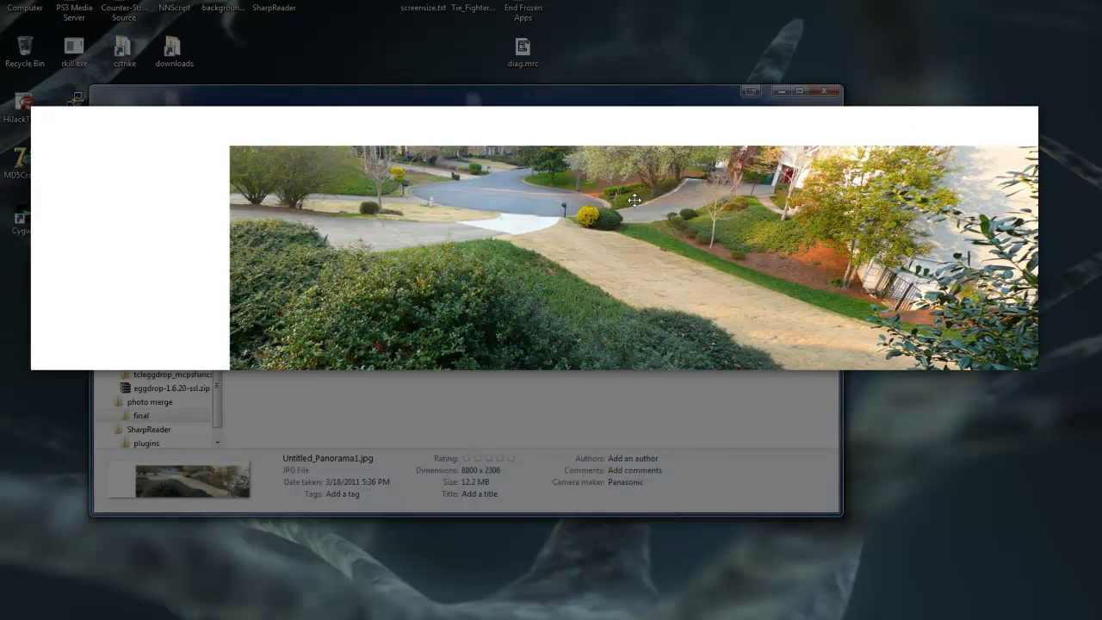
pyautogui.scroll(-1, 633, 199)
pyautogui.scroll(4, 633, 200)
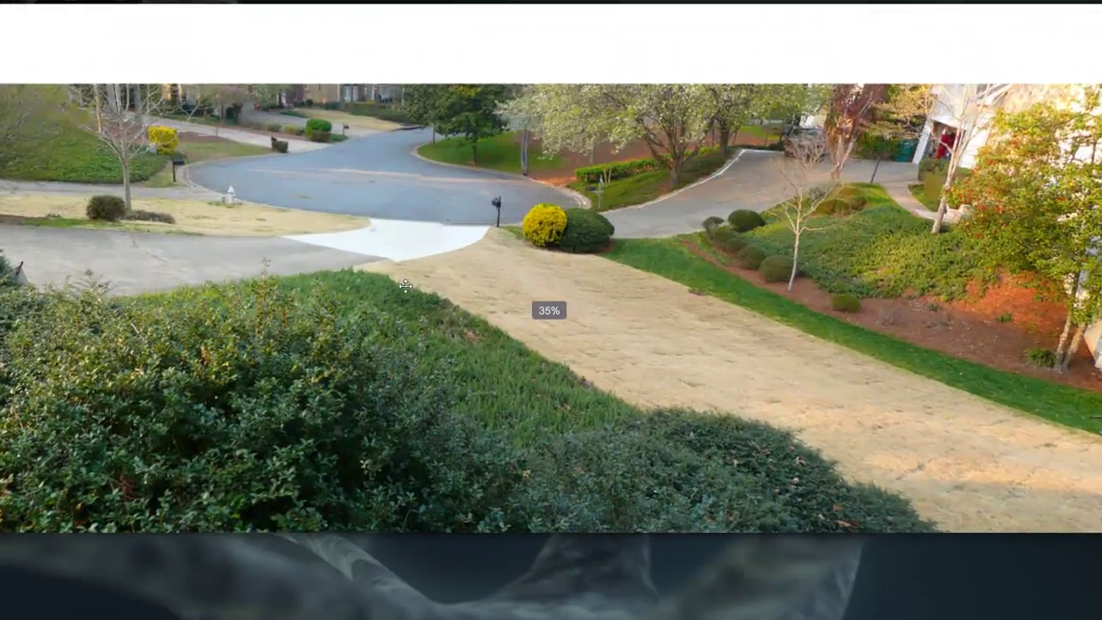